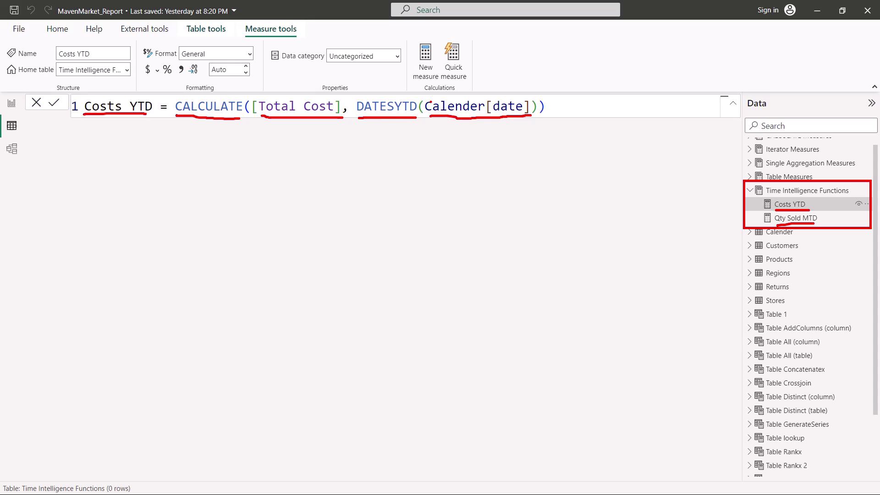
# Open the Qty Sold MTD measure in Time Intelligence Functions and examine its CALCULATE and DATESMTD formula.
pyautogui.press('Escape')
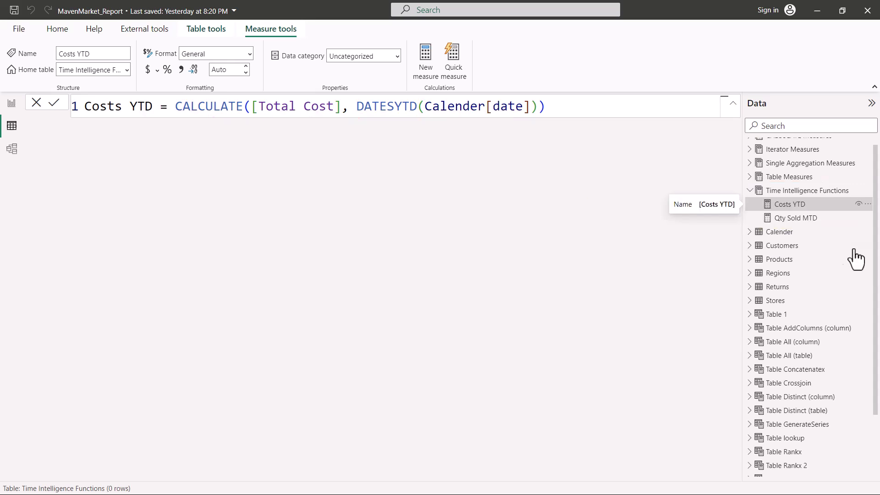
pyautogui.click(795, 219)
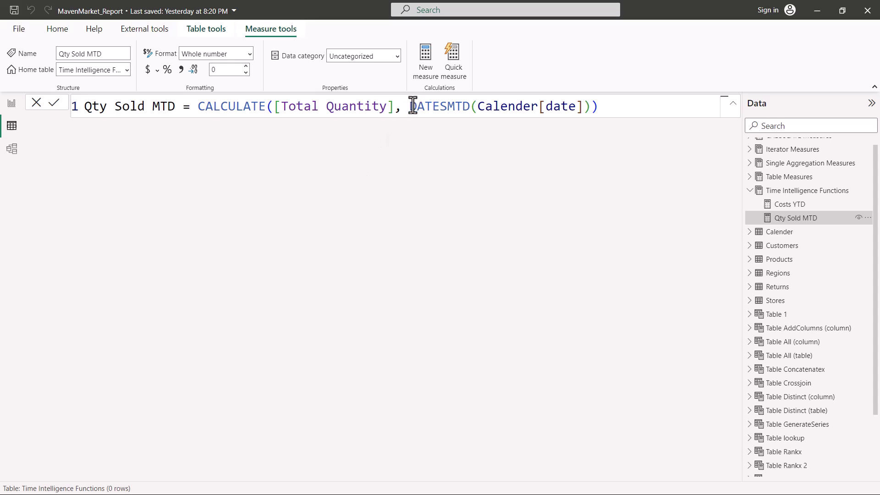
pyautogui.hotkey('ctrl', '2')
pyautogui.moveTo(414, 115); pyautogui.dragTo(467, 116)
pyautogui.moveTo(87, 115); pyautogui.dragTo(163, 109)
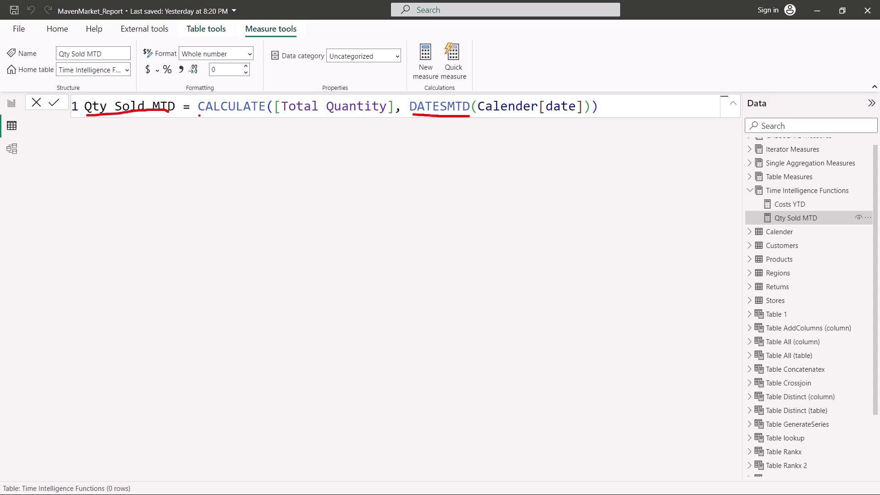
pyautogui.moveTo(276, 118); pyautogui.dragTo(384, 114)
pyautogui.moveTo(303, 76)
pyautogui.mouseDown()
pyautogui.moveTo(308, 90)
pyautogui.moveTo(314, 83)
pyautogui.moveTo(305, 94)
pyautogui.mouseUp()
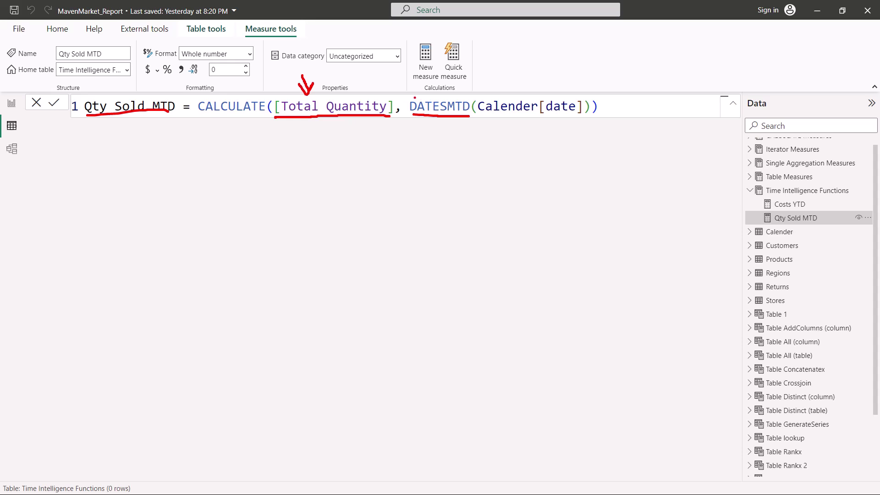
pyautogui.moveTo(403, 93)
pyautogui.mouseDown()
pyautogui.moveTo(434, 119)
pyautogui.moveTo(474, 122)
pyautogui.mouseUp()
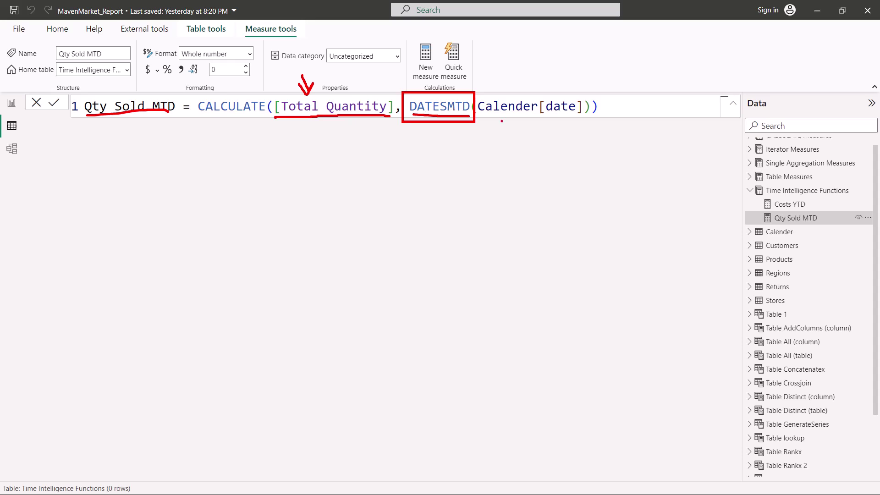
pyautogui.moveTo(489, 117); pyautogui.dragTo(572, 117)
pyautogui.moveTo(198, 113); pyautogui.dragTo(259, 117)
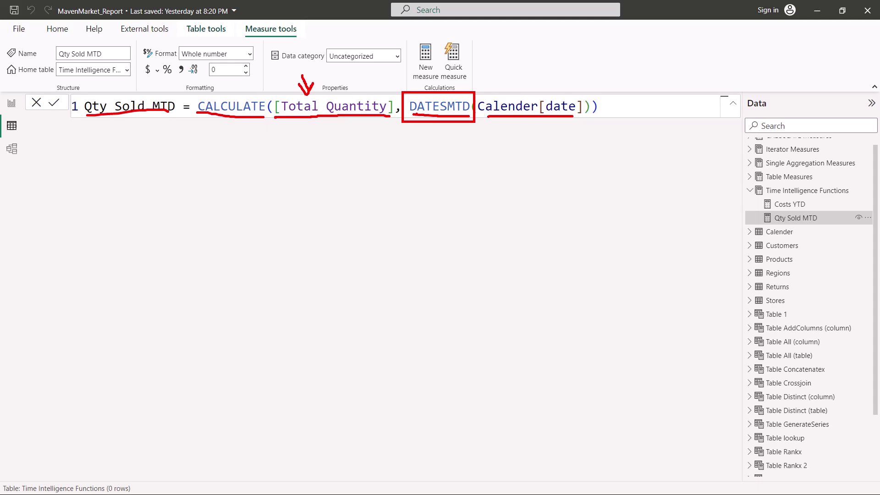
# Switch to the report view and compare Total Cost with Costs YTD for the first January 1997 dates.
pyautogui.click(11, 103)
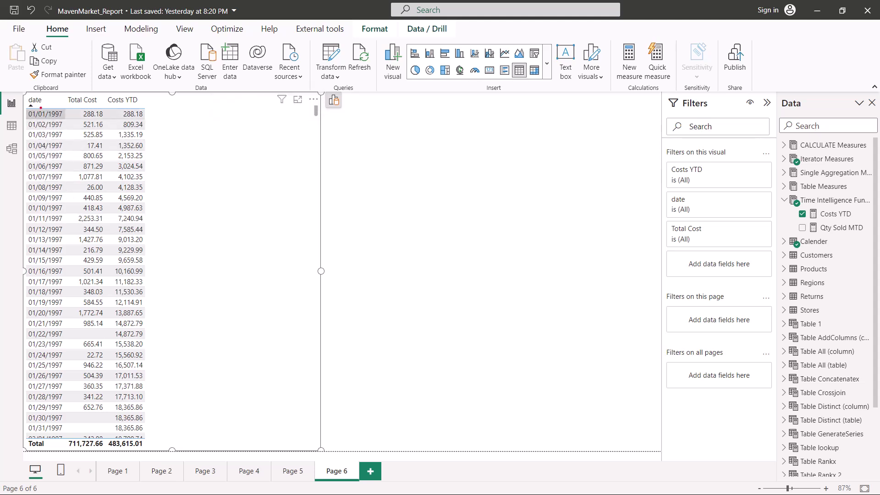
pyautogui.moveTo(41, 106); pyautogui.dragTo(139, 105)
pyautogui.moveTo(28, 118); pyautogui.dragTo(60, 118)
pyautogui.moveTo(82, 119); pyautogui.dragTo(93, 119)
pyautogui.moveTo(119, 119); pyautogui.dragTo(139, 118)
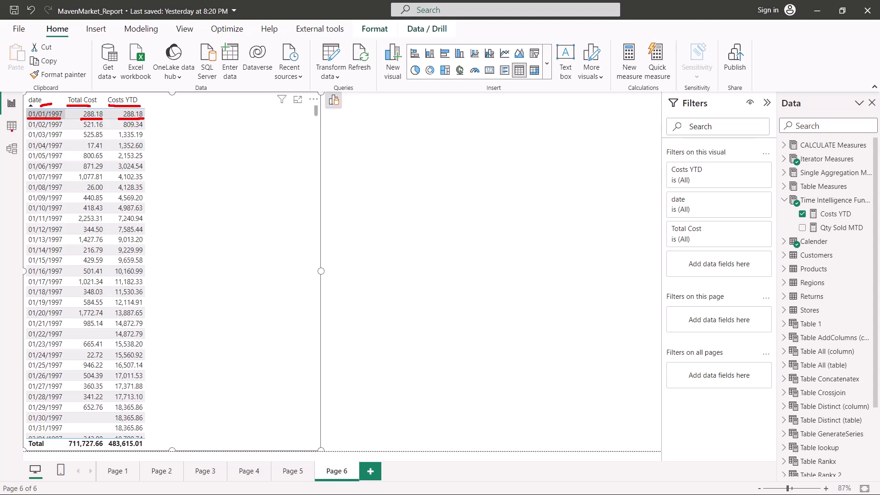
pyautogui.moveTo(25, 130); pyautogui.dragTo(146, 130)
pyautogui.moveTo(78, 107); pyautogui.dragTo(107, 132)
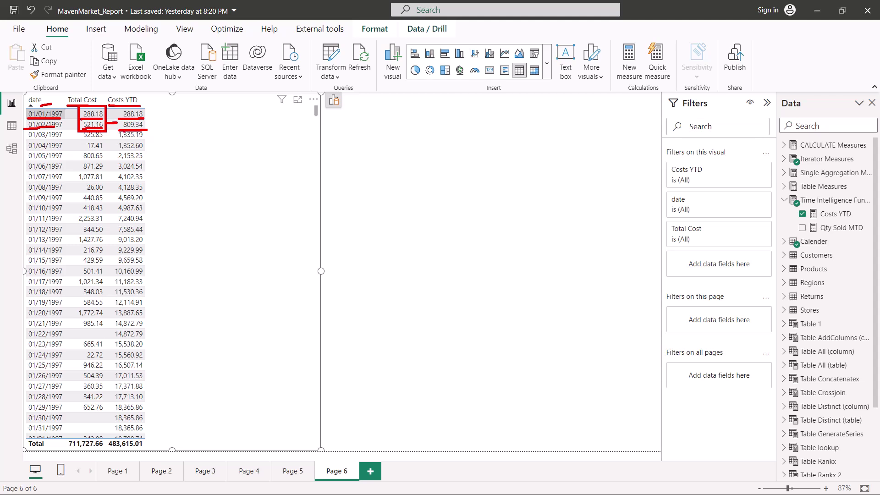
pyautogui.press('Escape')
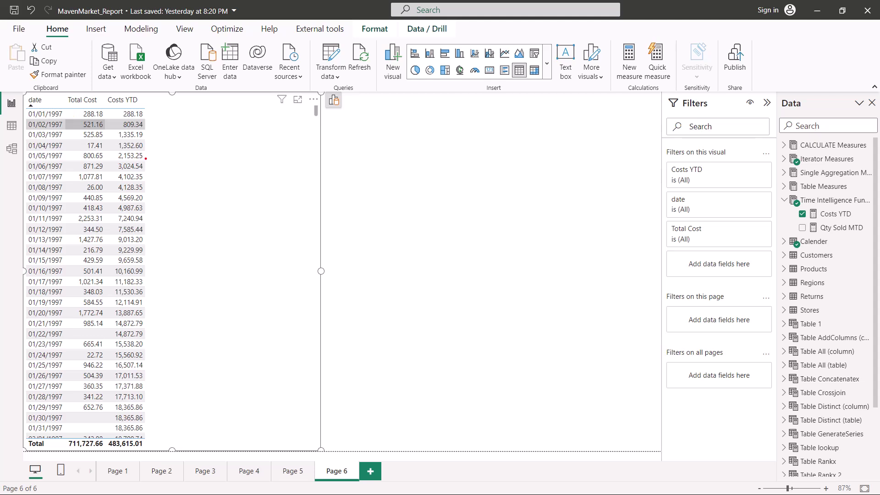
pyautogui.moveTo(148, 134); pyautogui.dragTo(166, 136)
pyautogui.moveTo(73, 109)
pyautogui.mouseDown()
pyautogui.moveTo(104, 125)
pyautogui.moveTo(107, 140)
pyautogui.mouseUp()
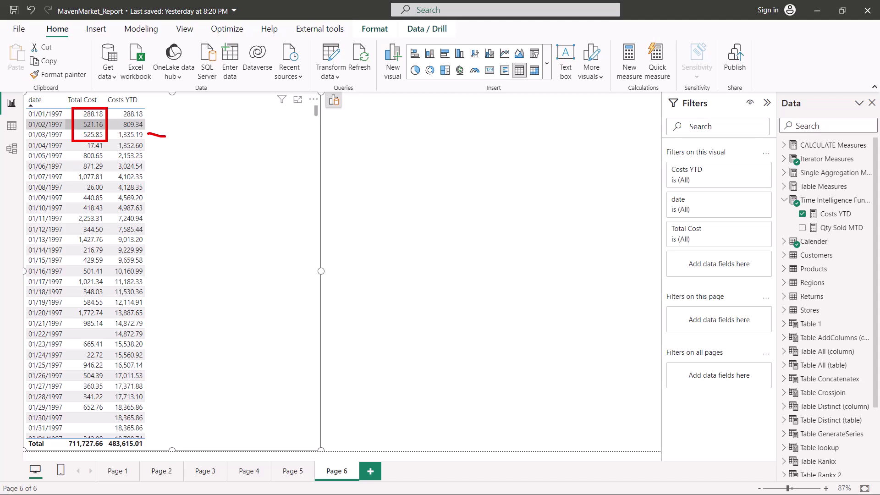
# Examine how Costs YTD accumulates through 1997 and across the year change into January 1998.
pyautogui.moveTo(73, 147); pyautogui.dragTo(77, 219)
pyautogui.scroll(-1, 73, 221)
pyautogui.scroll(-20, 73, 221)
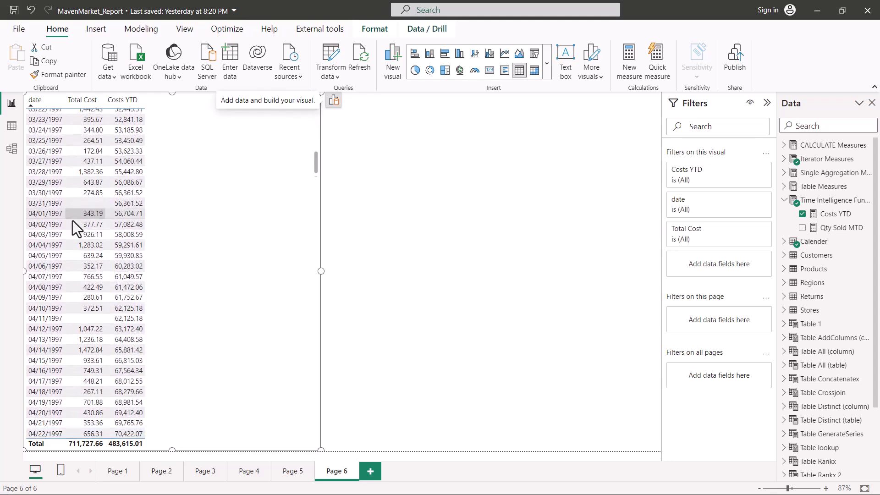
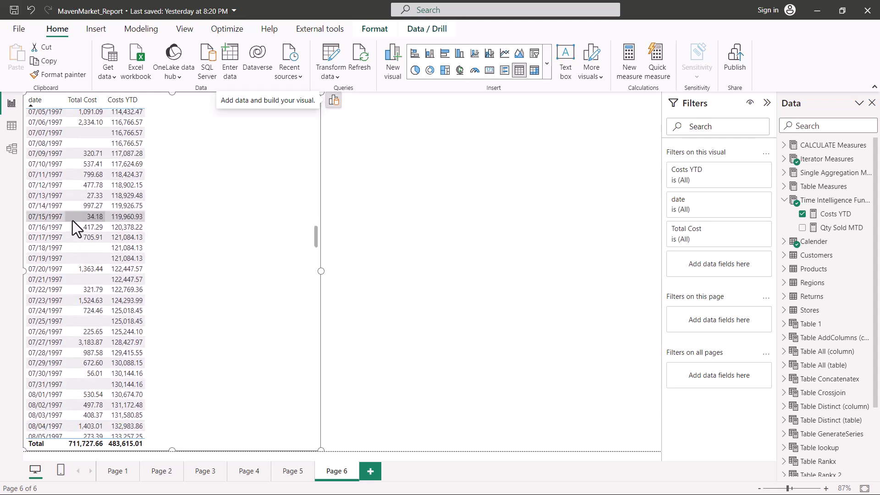
pyautogui.scroll(-15, 73, 221)
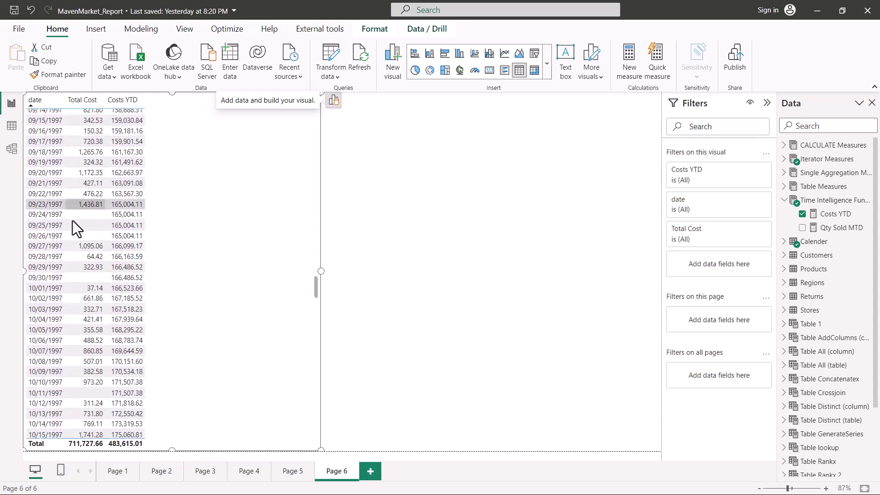
pyautogui.scroll(-15, 73, 221)
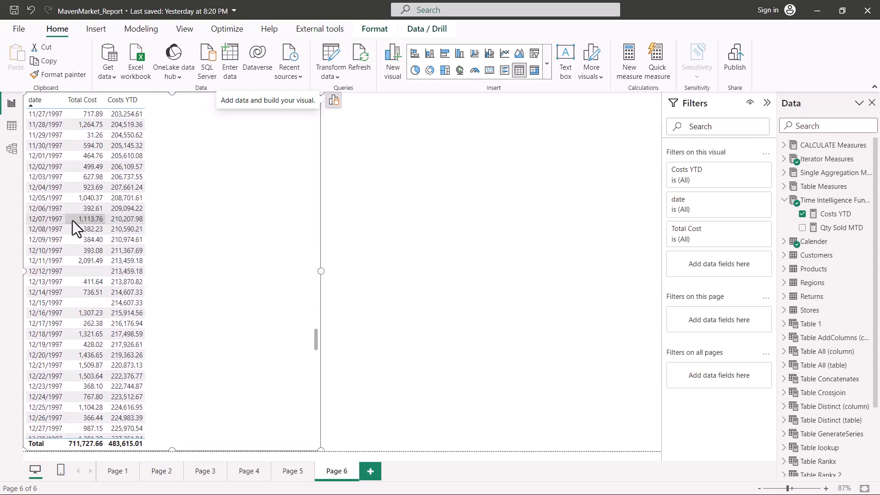
pyautogui.scroll(2, 72, 220)
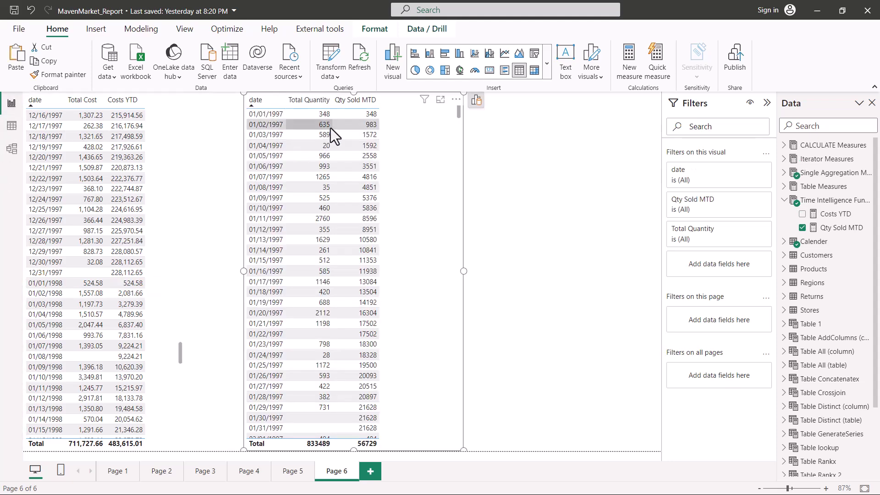
# Compare Total Quantity with Qty Sold MTD for the first three days of January 1997.
pyautogui.moveTo(264, 108); pyautogui.dragTo(375, 106)
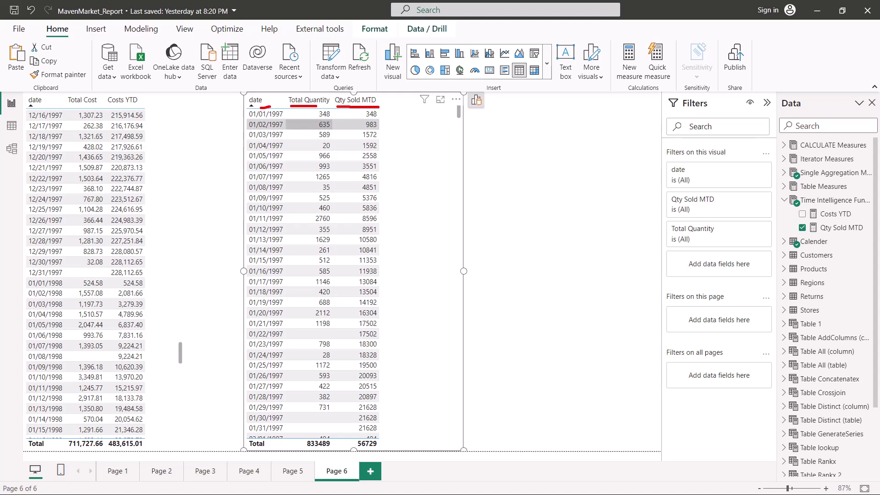
pyautogui.moveTo(258, 118)
pyautogui.mouseDown()
pyautogui.moveTo(377, 119)
pyautogui.moveTo(380, 129)
pyautogui.mouseUp()
pyautogui.moveTo(310, 106)
pyautogui.mouseDown()
pyautogui.moveTo(338, 134)
pyautogui.moveTo(389, 141)
pyautogui.mouseUp()
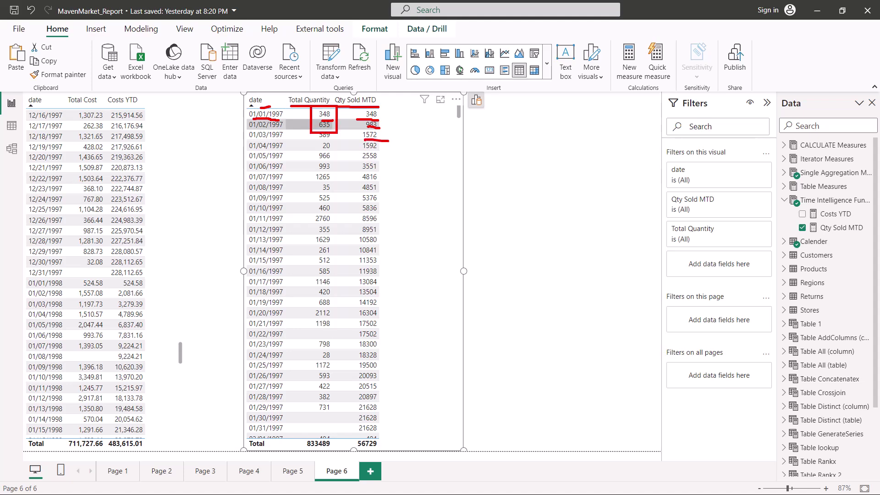
pyautogui.moveTo(303, 104); pyautogui.dragTo(339, 144)
pyautogui.press('Escape')
# Examine Qty Sold MTD at the month change from 01/31/1997 to 02/01/1997.
pyautogui.scroll(-3, 355, 161)
pyautogui.scroll(-4, 354, 161)
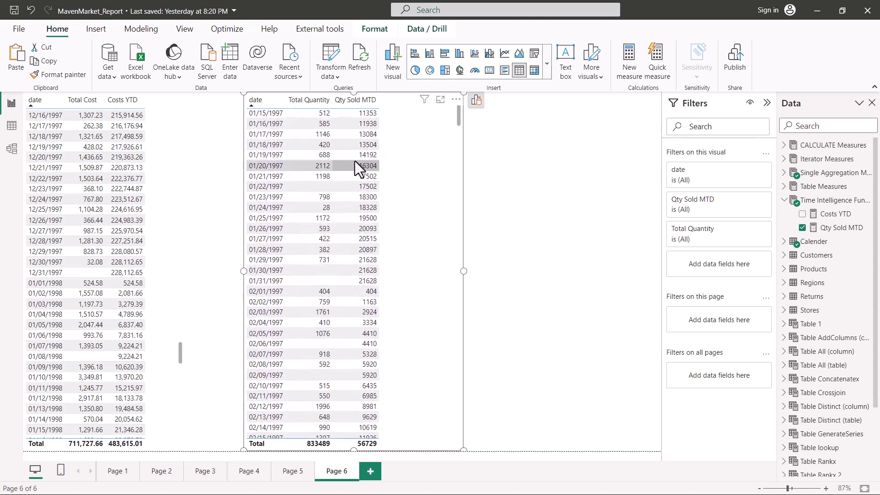
pyautogui.scroll(-1, 355, 161)
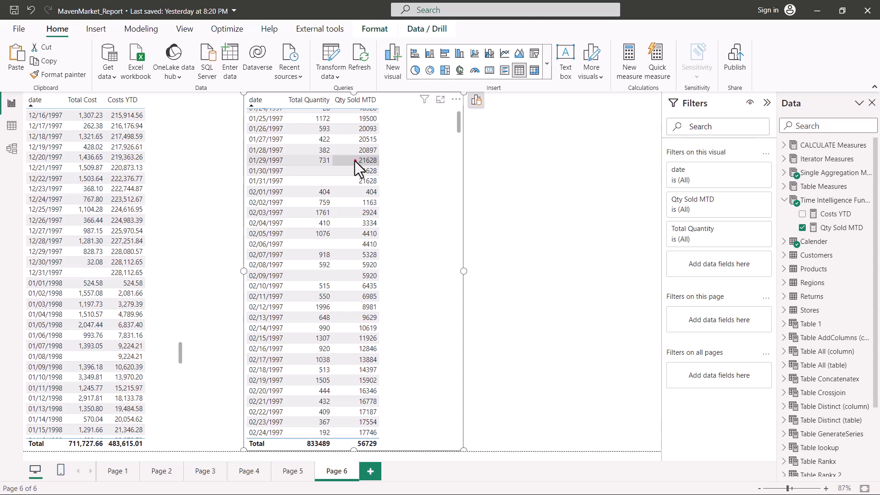
pyautogui.moveTo(247, 186); pyautogui.dragTo(285, 185)
pyautogui.moveTo(250, 200); pyautogui.dragTo(284, 199)
pyautogui.moveTo(359, 198); pyautogui.dragTo(384, 196)
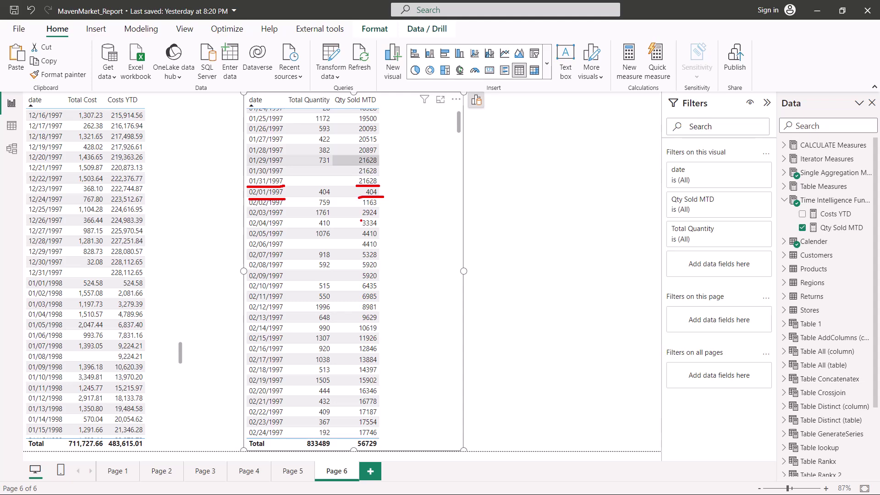
pyautogui.press('Escape')
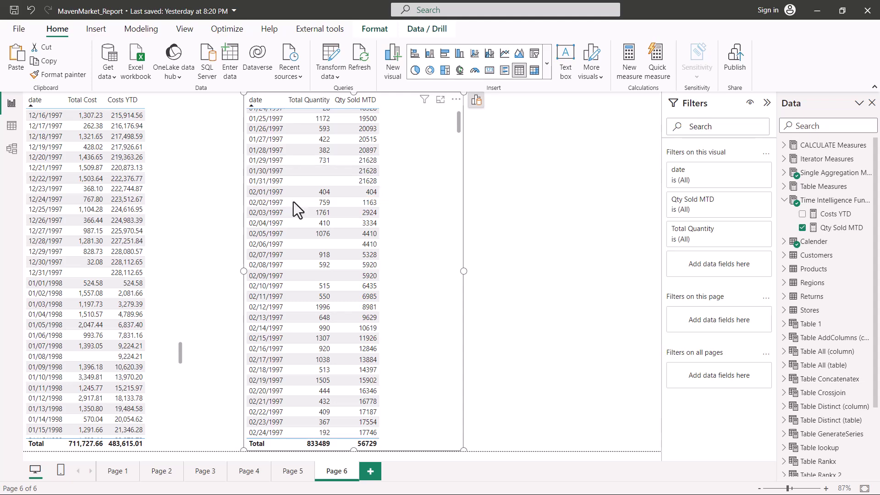
pyautogui.scroll(2, 263, 159)
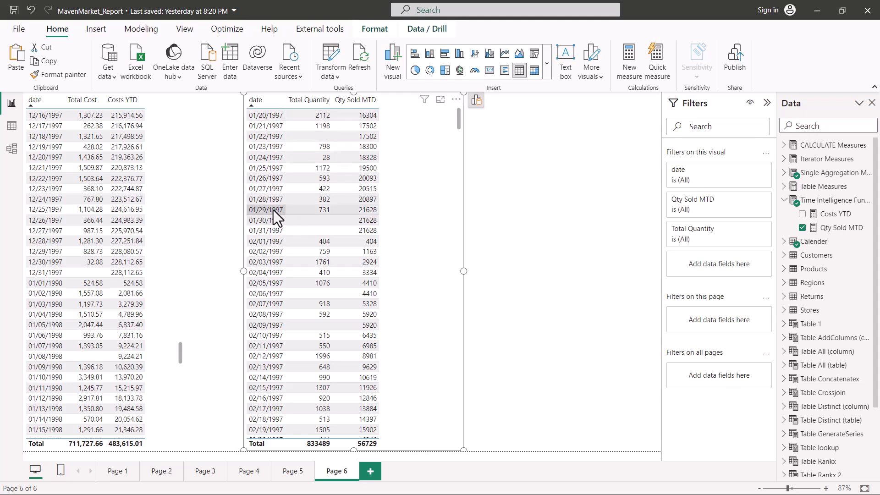
pyautogui.click(159, 139)
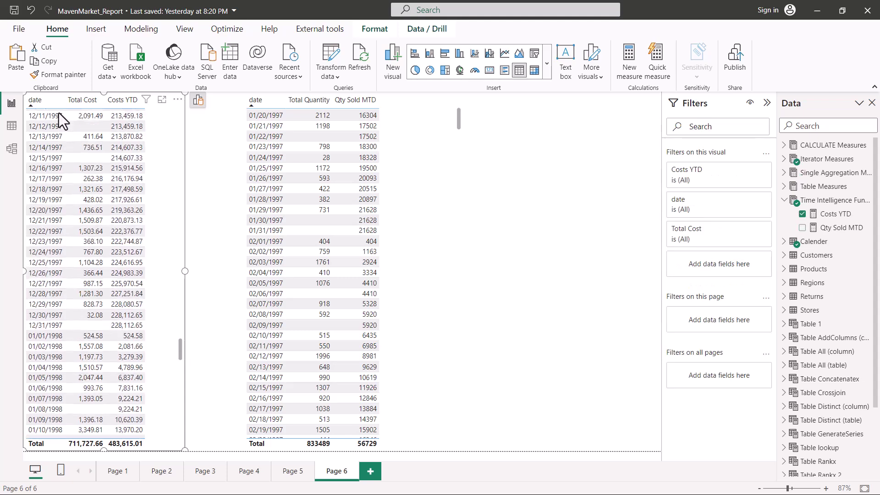
pyautogui.scroll(5, 59, 113)
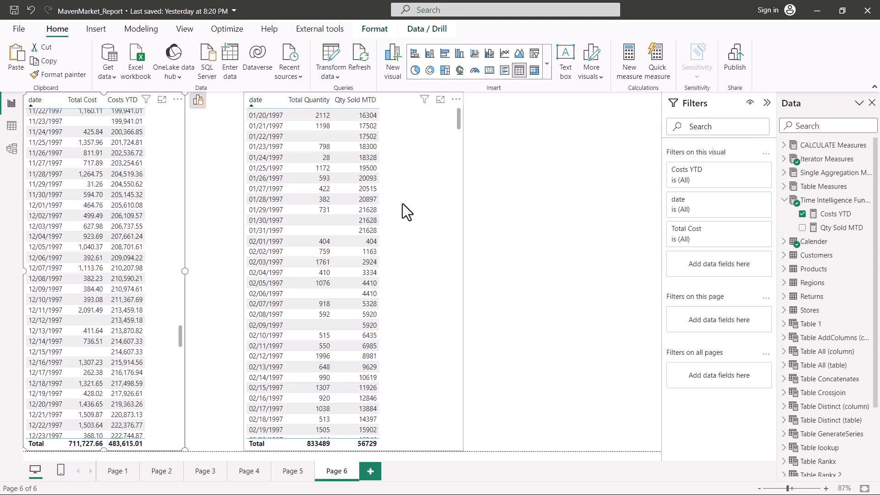
# Switch to the TOTALYTD page of DAX Guide in the browser and read the function's description.
pyautogui.hotkey('alt', 'Tab')
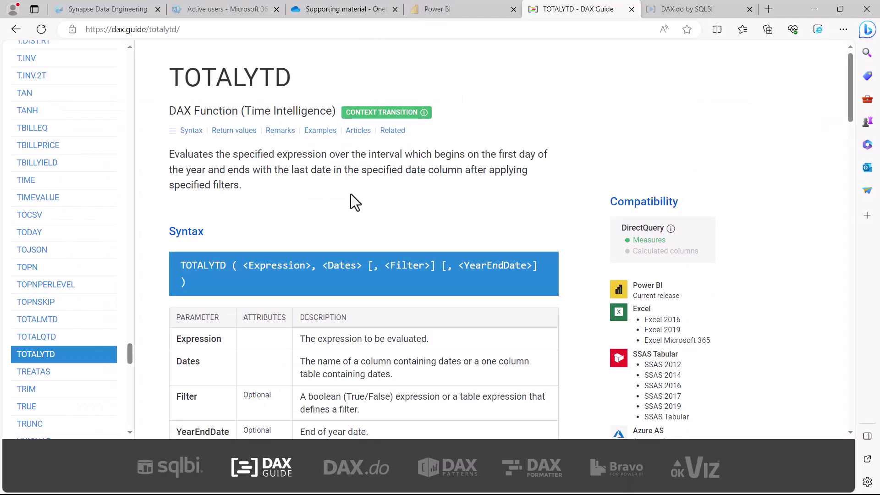
pyautogui.moveTo(151, 49)
pyautogui.mouseDown()
pyautogui.moveTo(380, 159)
pyautogui.moveTo(559, 212)
pyautogui.mouseUp()
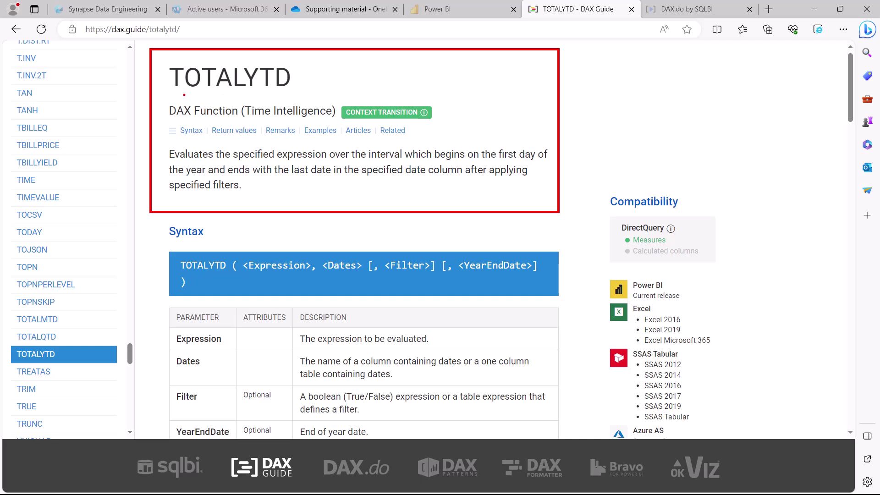
pyautogui.press('Escape')
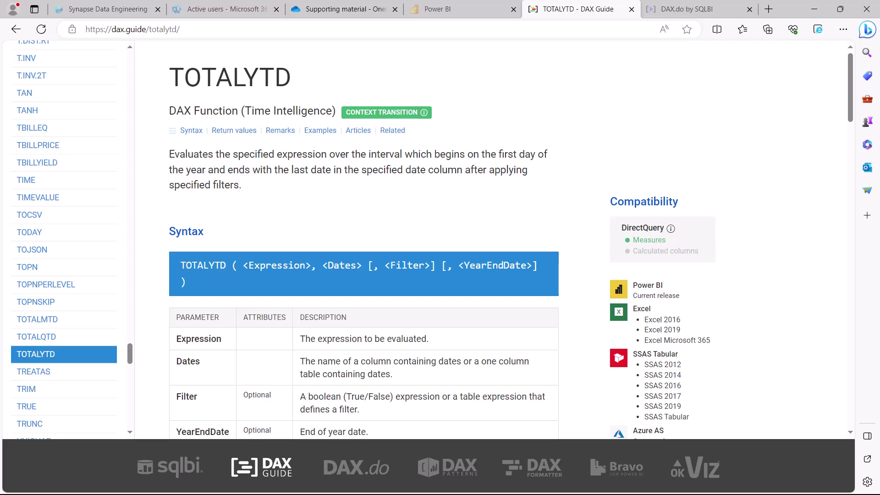
# Compare the TOTALYTD syntax with its CALCULATE and DATESYTD equivalent in the Remarks section, including the Expression and Dates arguments.
pyautogui.scroll(-15, 227, 215)
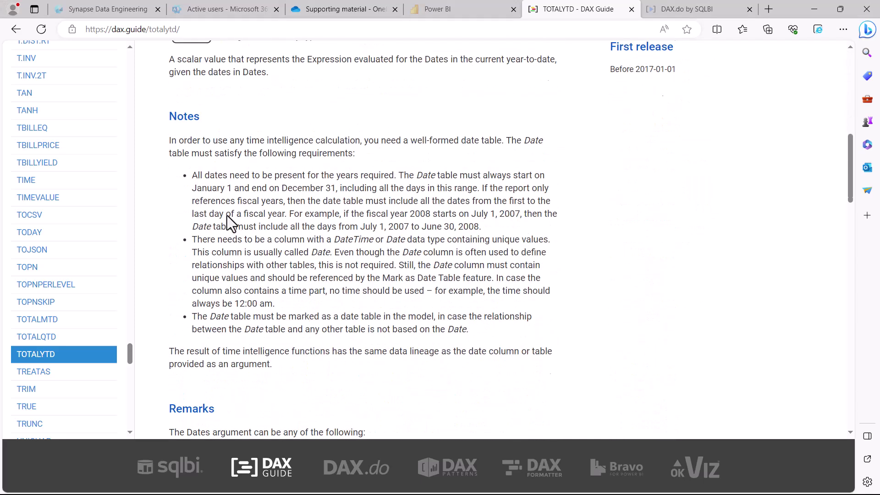
pyautogui.scroll(-7, 226, 215)
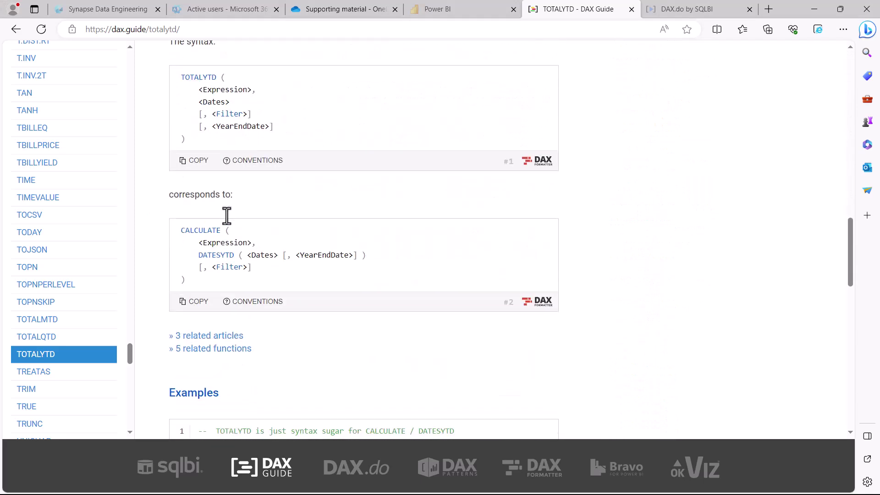
pyautogui.scroll(1, 227, 215)
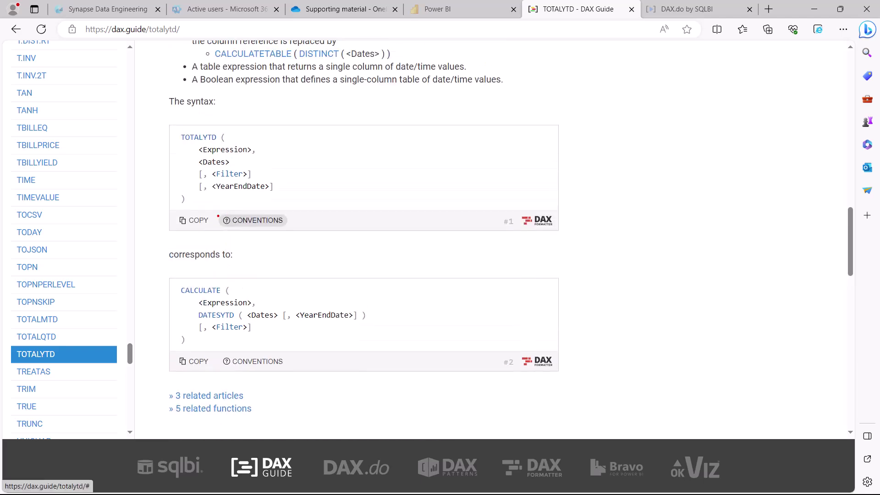
pyautogui.moveTo(161, 113); pyautogui.dragTo(349, 239)
pyautogui.moveTo(152, 263); pyautogui.dragTo(359, 356)
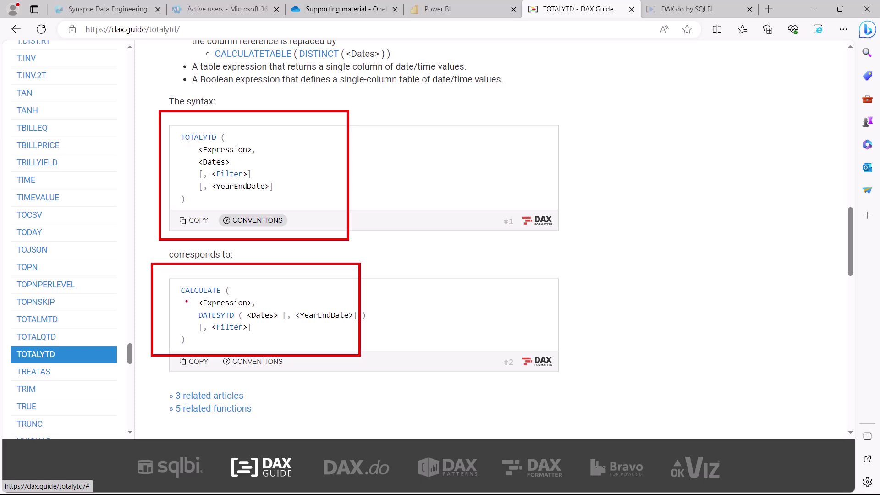
pyautogui.moveTo(176, 295); pyautogui.dragTo(220, 297)
pyautogui.moveTo(205, 157); pyautogui.dragTo(263, 156)
pyautogui.moveTo(201, 169); pyautogui.dragTo(234, 169)
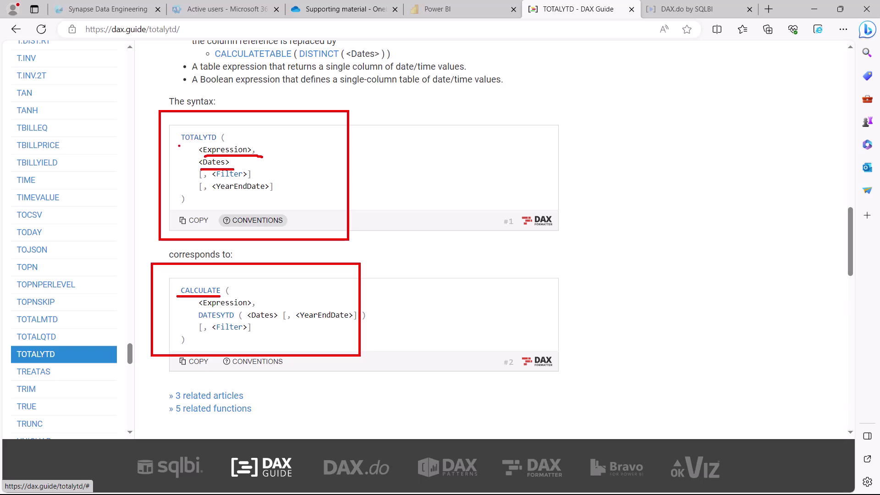
pyautogui.moveTo(179, 145); pyautogui.dragTo(231, 145)
# Switch back to Power BI Desktop and examine the Costs YTD 2 formula: TOTALYTD with [Total Cost] and Calender[date].
pyautogui.hotkey('alt', 'Tab')
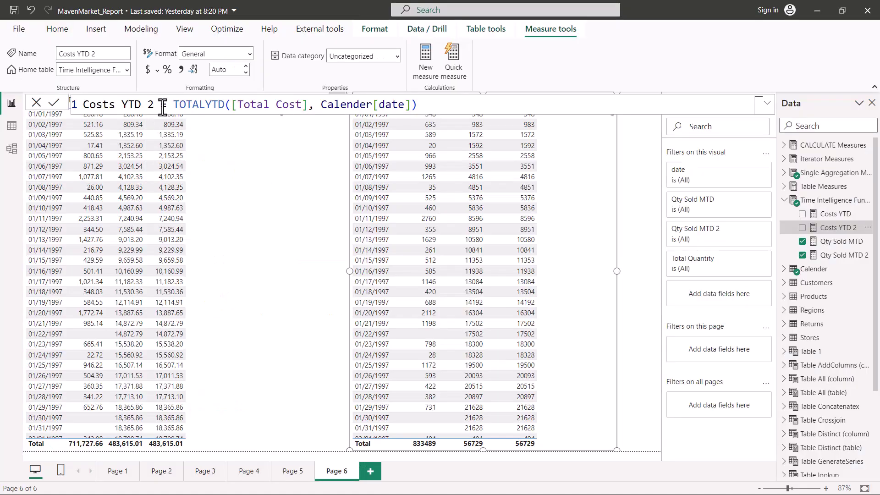
pyautogui.moveTo(174, 105); pyautogui.dragTo(216, 107)
pyautogui.click(210, 107)
pyautogui.doubleClick(227, 110)
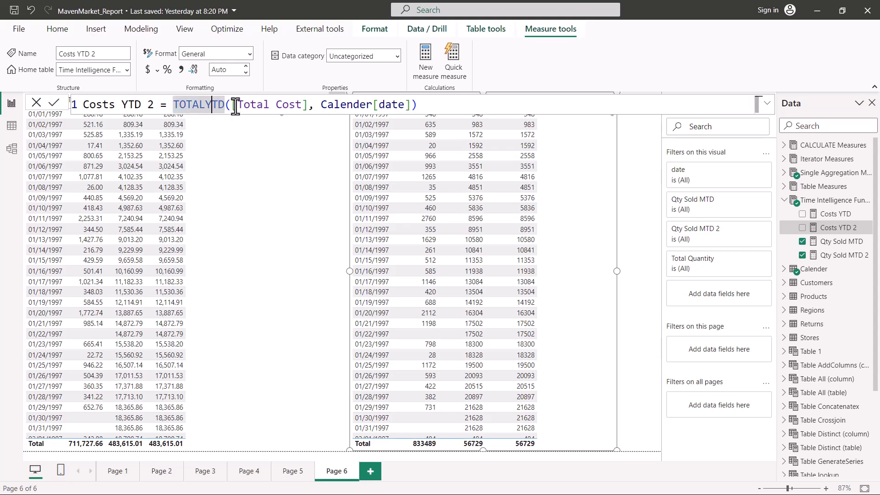
pyautogui.moveTo(231, 105); pyautogui.dragTo(303, 104)
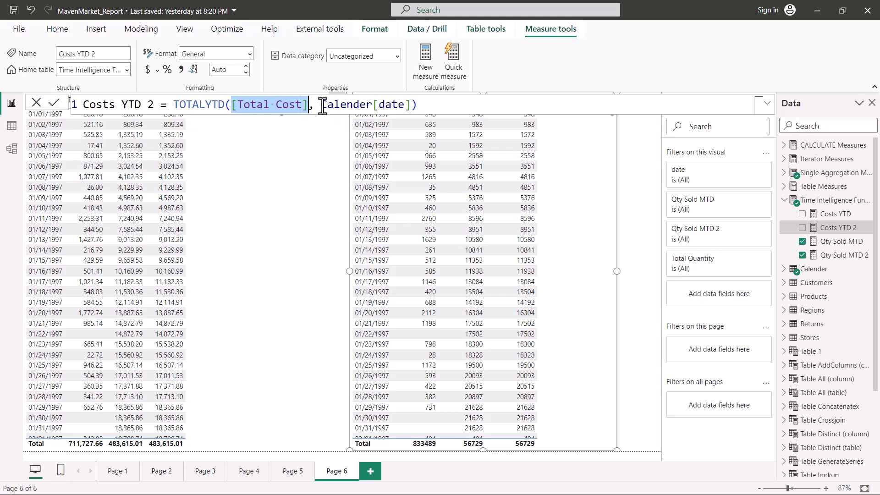
pyautogui.click(323, 106)
pyautogui.doubleClick(323, 105)
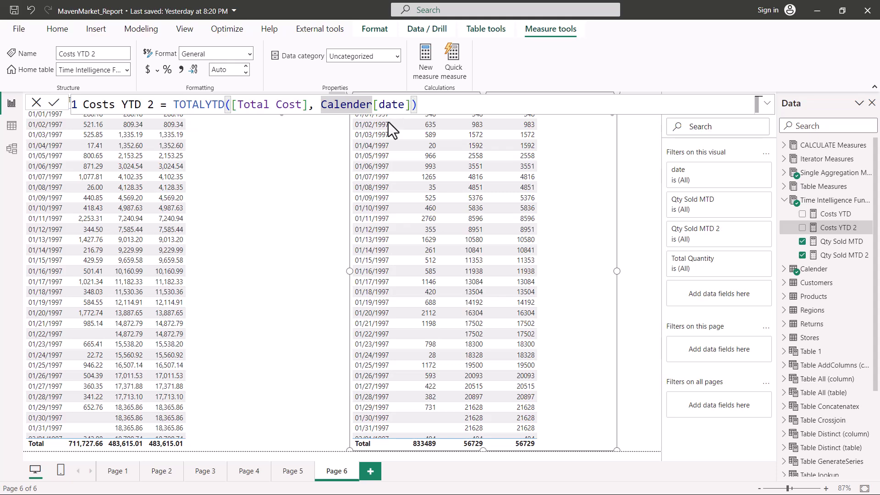
# Compare the Costs YTD and Costs YTD 2 columns in the cost table for the first two days of January 1997.
pyautogui.click(193, 123)
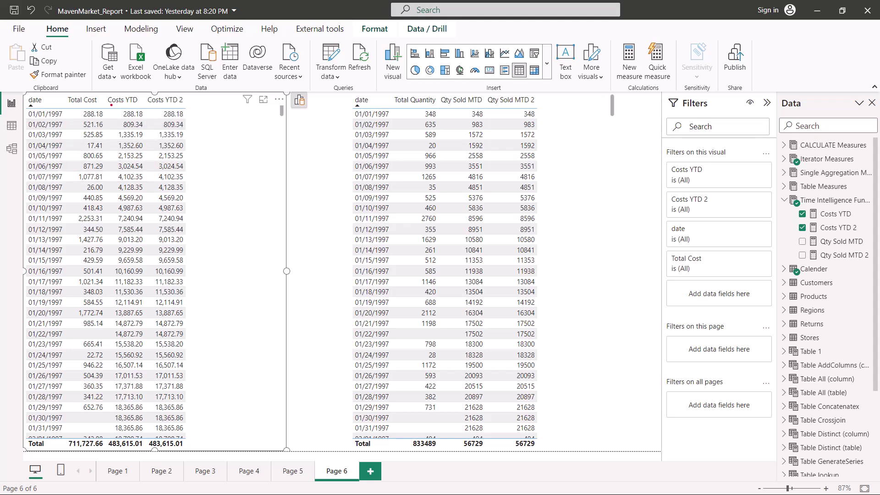
pyautogui.moveTo(107, 94); pyautogui.dragTo(207, 110)
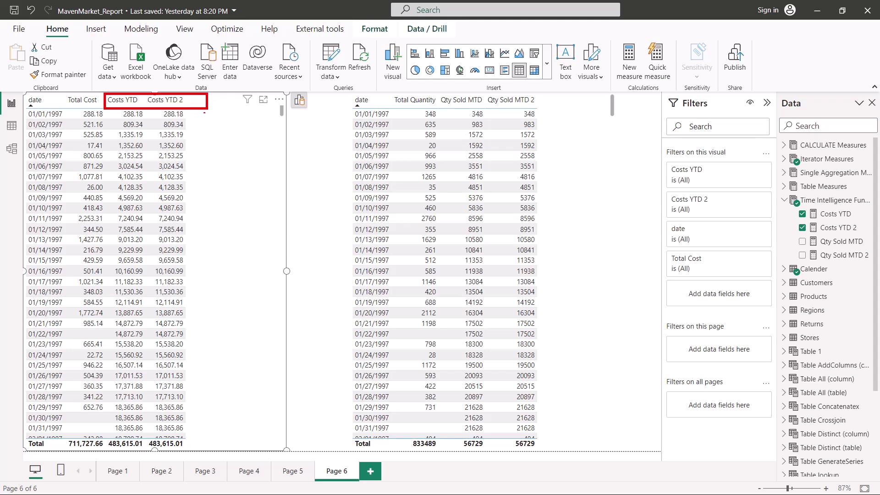
pyautogui.moveTo(111, 105); pyautogui.dragTo(122, 105)
pyautogui.moveTo(156, 104); pyautogui.dragTo(168, 102)
pyautogui.moveTo(154, 106); pyautogui.dragTo(185, 106)
pyautogui.moveTo(121, 122); pyautogui.dragTo(181, 118)
pyautogui.moveTo(125, 131); pyautogui.dragTo(175, 129)
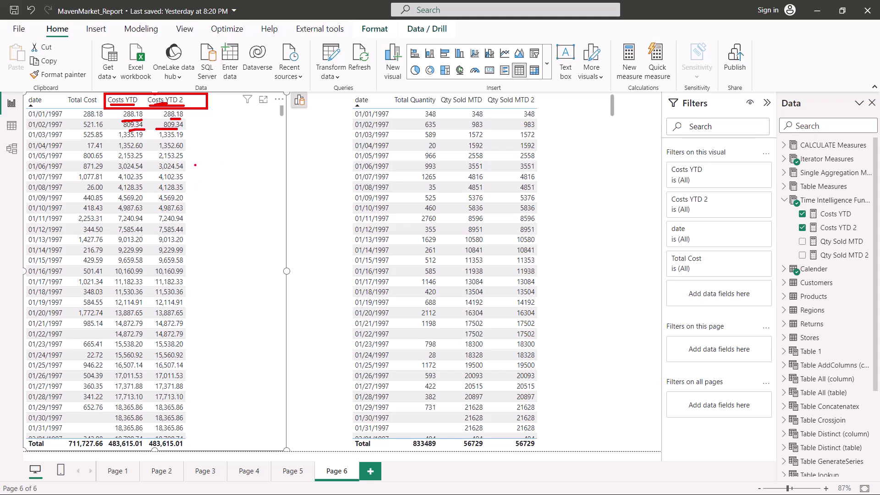
pyautogui.press('Escape')
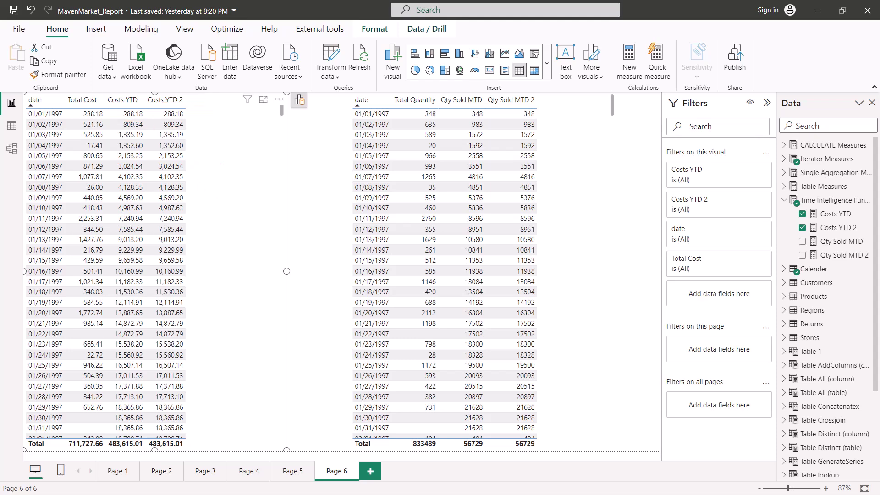
# Open the Qty Sold MTD 2 measure and examine its TOTALMTD formula with [Total Quantity] and Calender[date], then return to the quantity table.
pyautogui.click(827, 257)
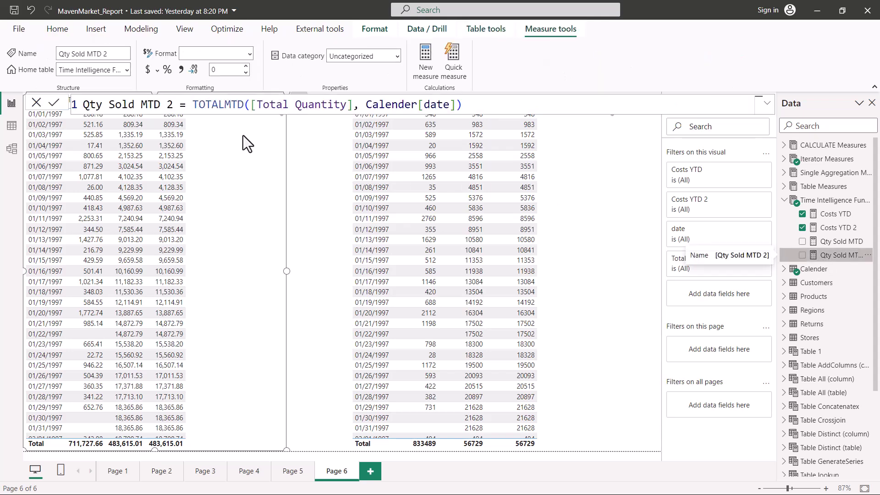
pyautogui.moveTo(195, 107); pyautogui.dragTo(247, 107)
pyautogui.click(256, 107)
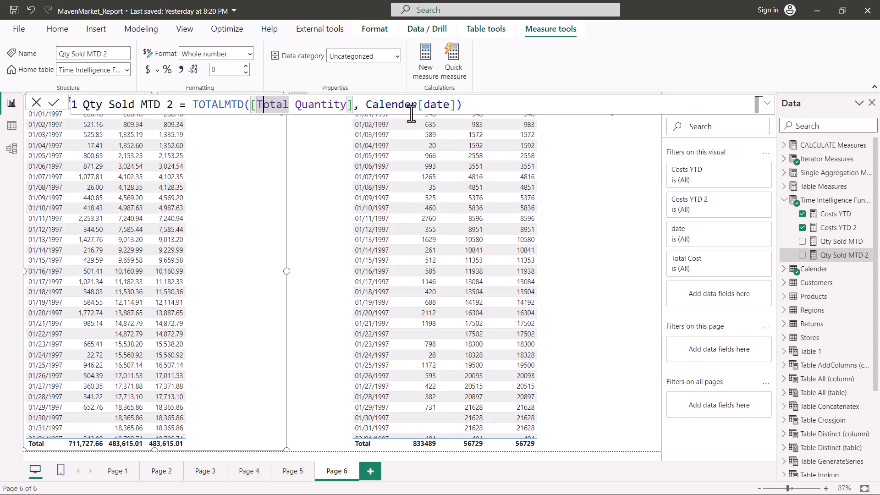
pyautogui.click(498, 114)
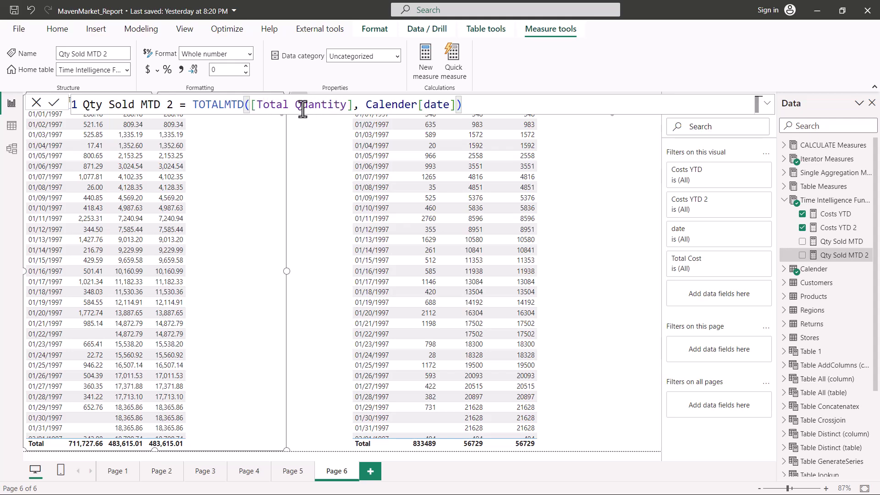
pyautogui.moveTo(247, 106); pyautogui.dragTo(347, 105)
pyautogui.click(379, 104)
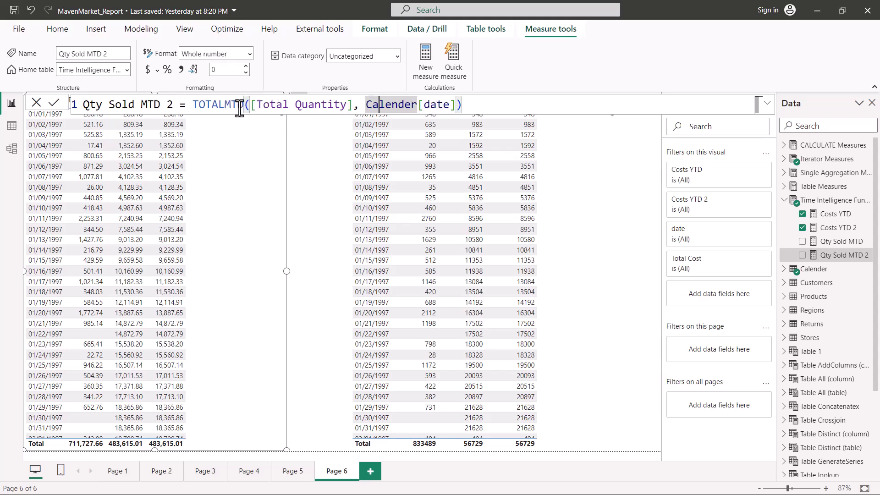
pyautogui.click(577, 202)
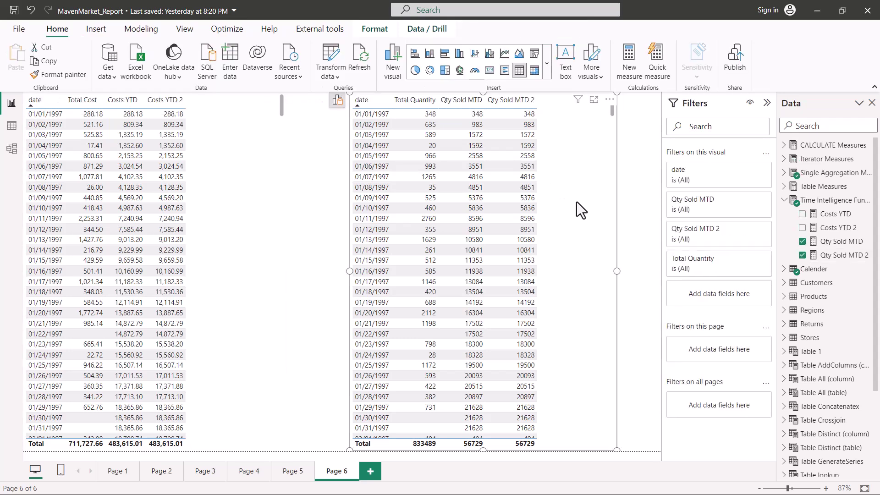